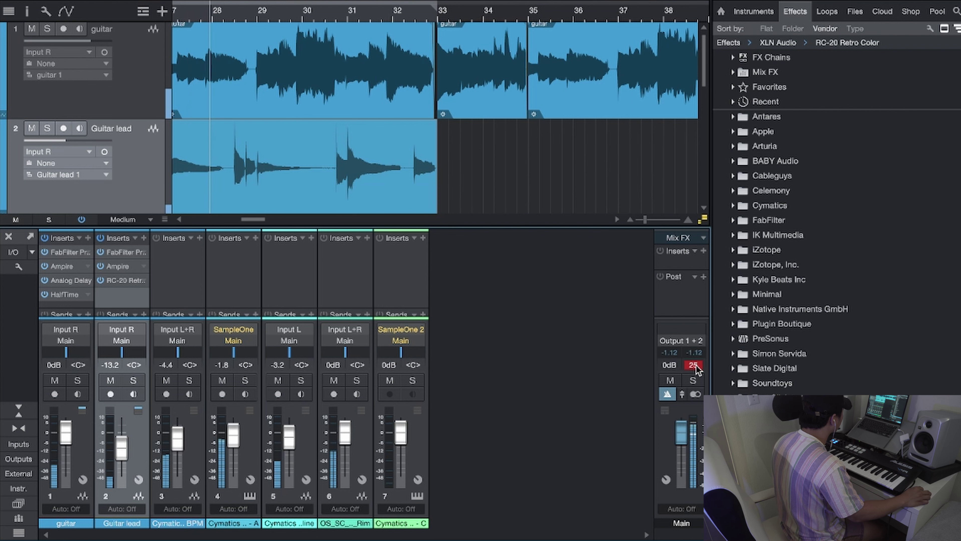
Hide the mixer and the browser to show the full arrangement
key(F3)
key(F5)
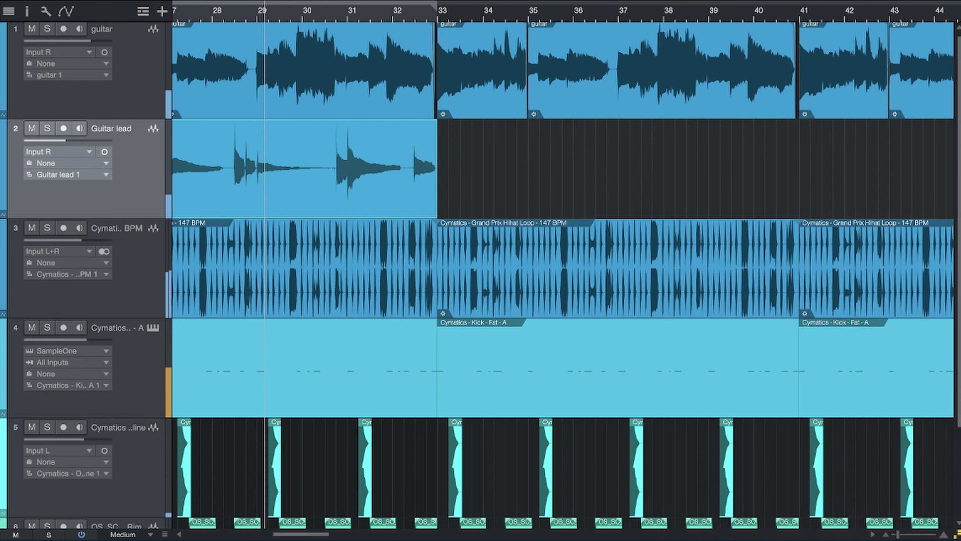
key(F3)
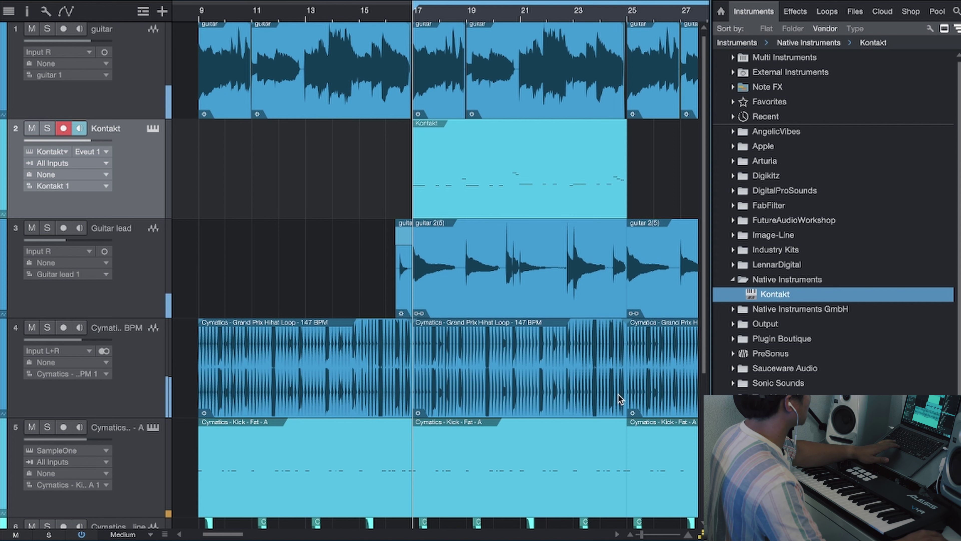
Open the Kontakt part at bar 17 for note editing and quantize all its notes to 1/16
double_click(540, 203)
key(ctrl+a)
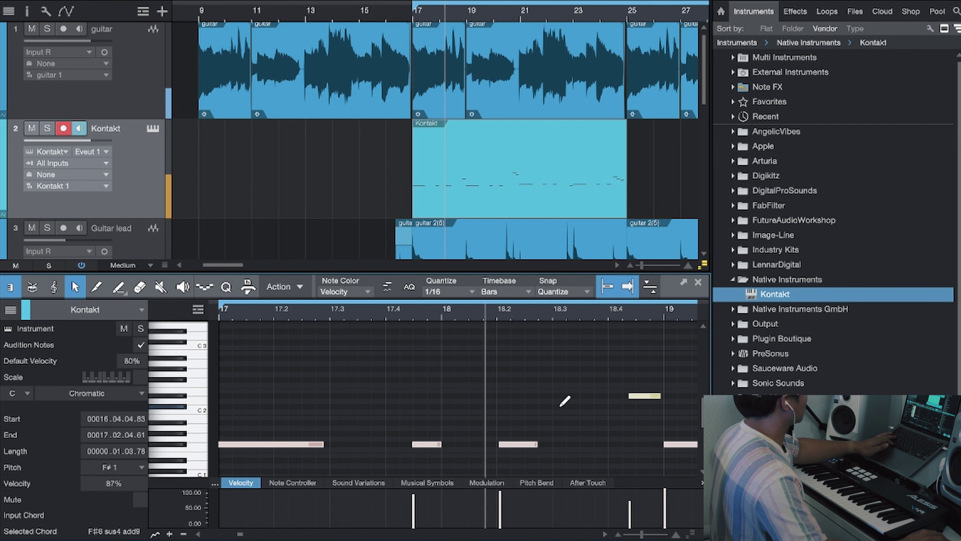
key(w)
click(568, 406)
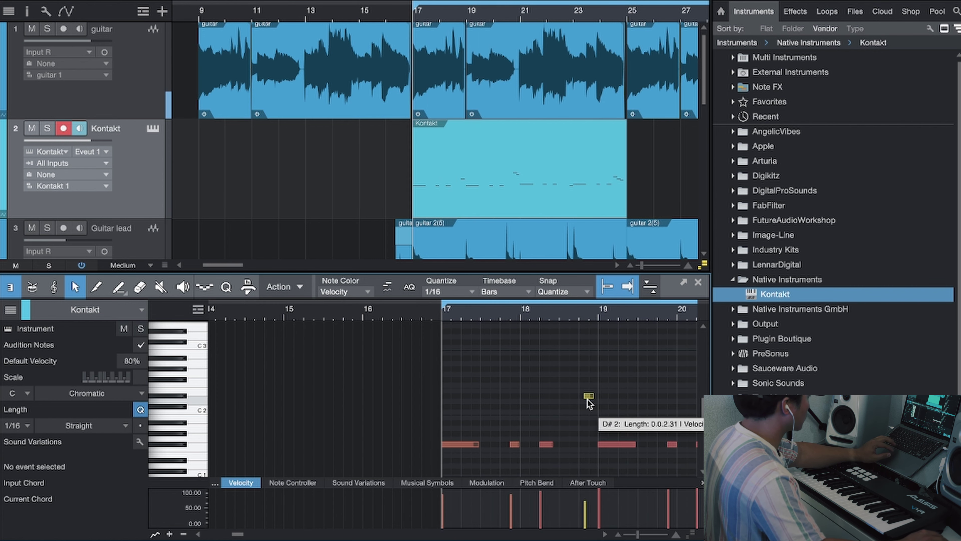
Move the D#2 note at the end of bar 18 to 18.4.3 and lower its pitch to A1
drag(590, 402, 596, 402)
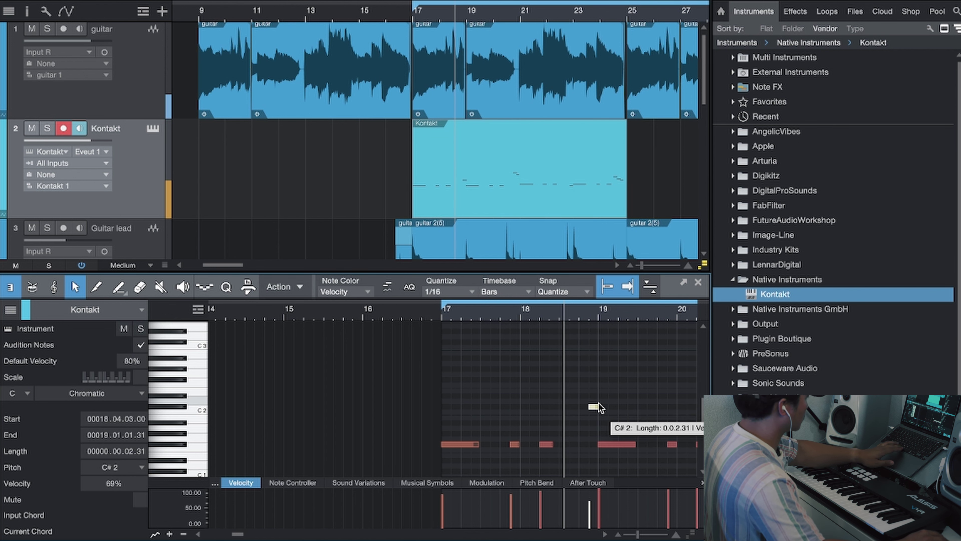
key(Down)
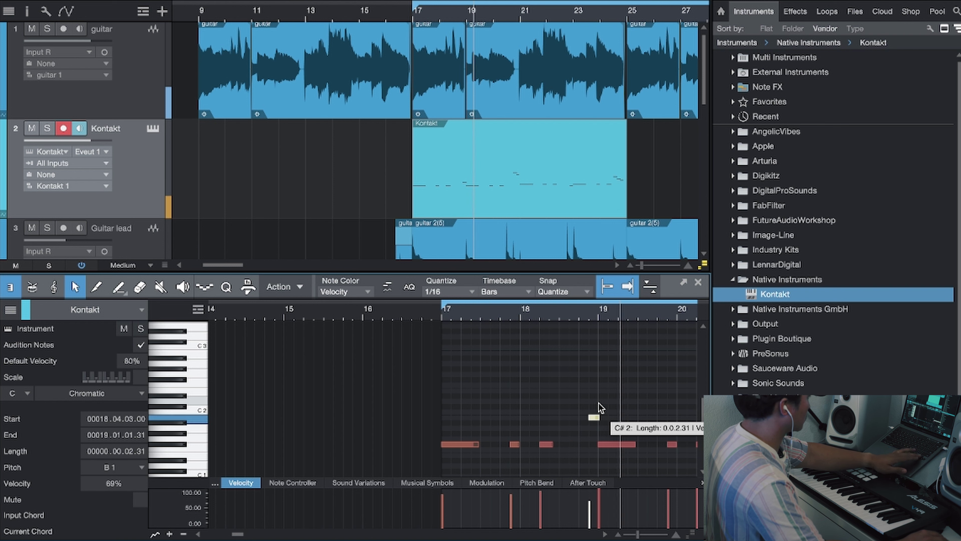
key(Down)
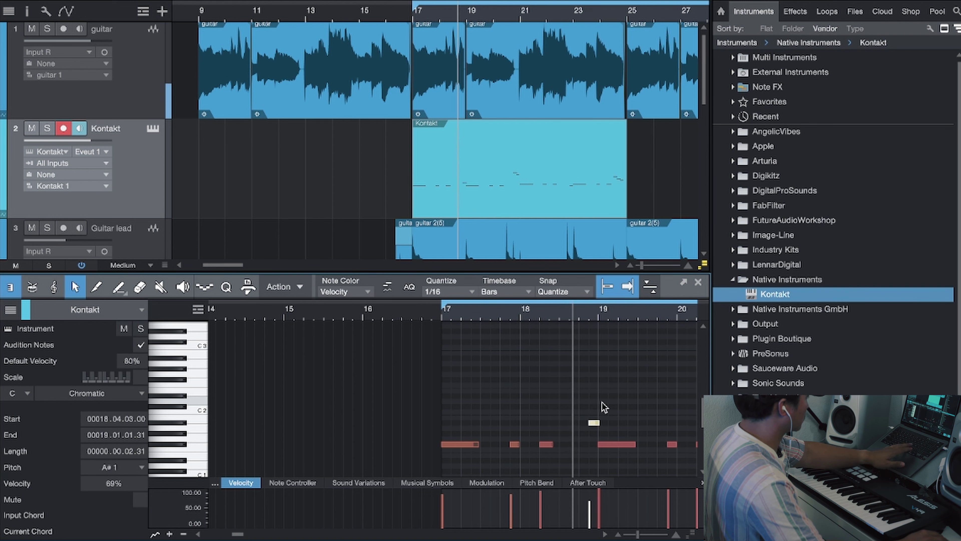
key(Down)
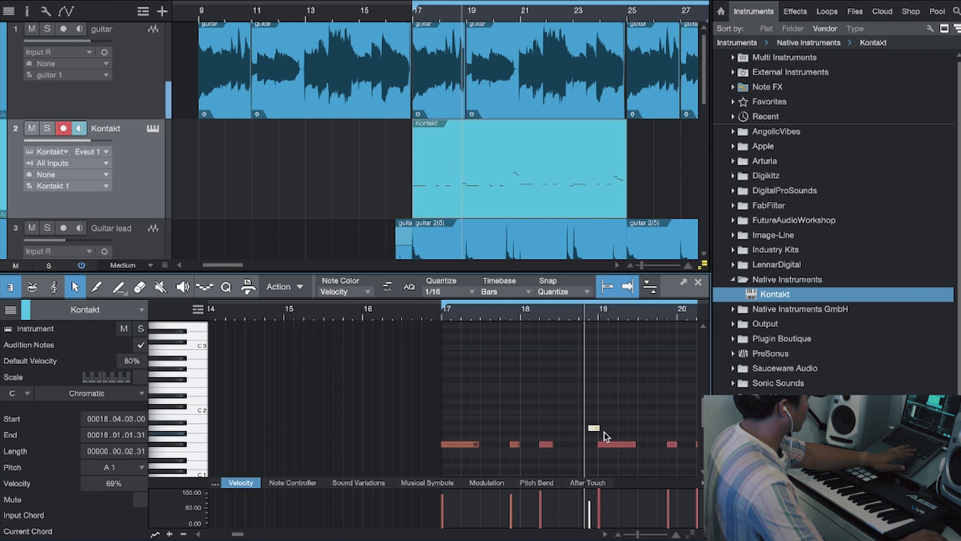
Lower the velocities of the two high notes just before bar 21, setting the B2 note to 72%
key(w)
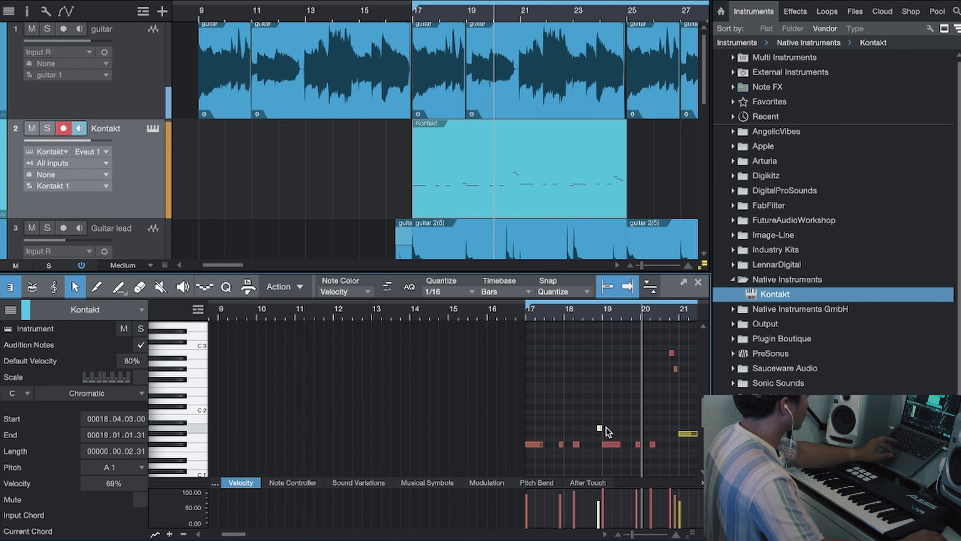
key(e)
key(e)
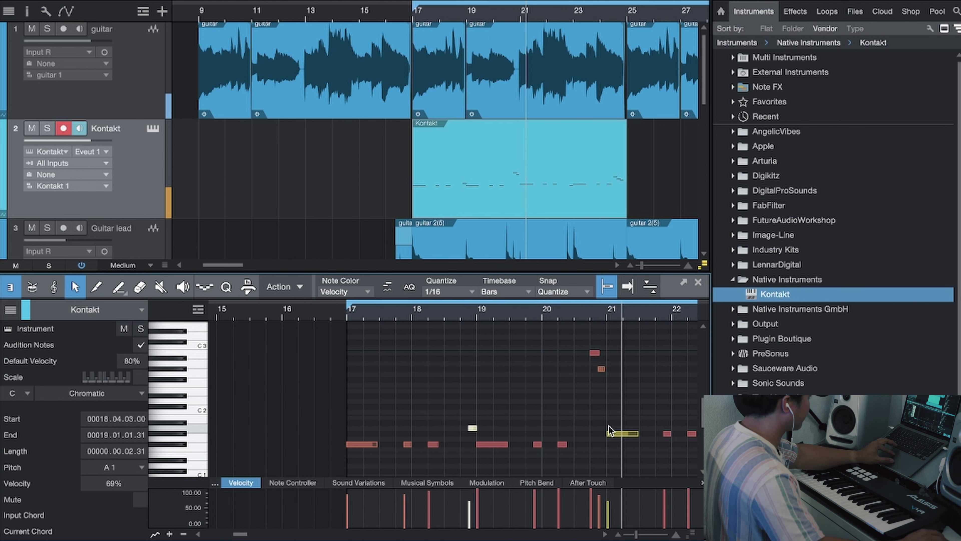
drag(588, 331, 611, 371)
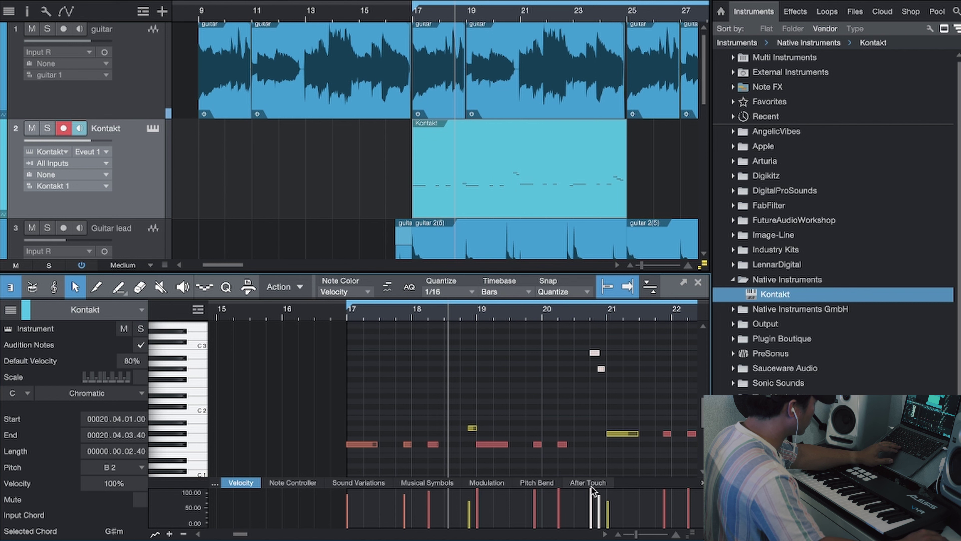
drag(347, 302, 337, 303)
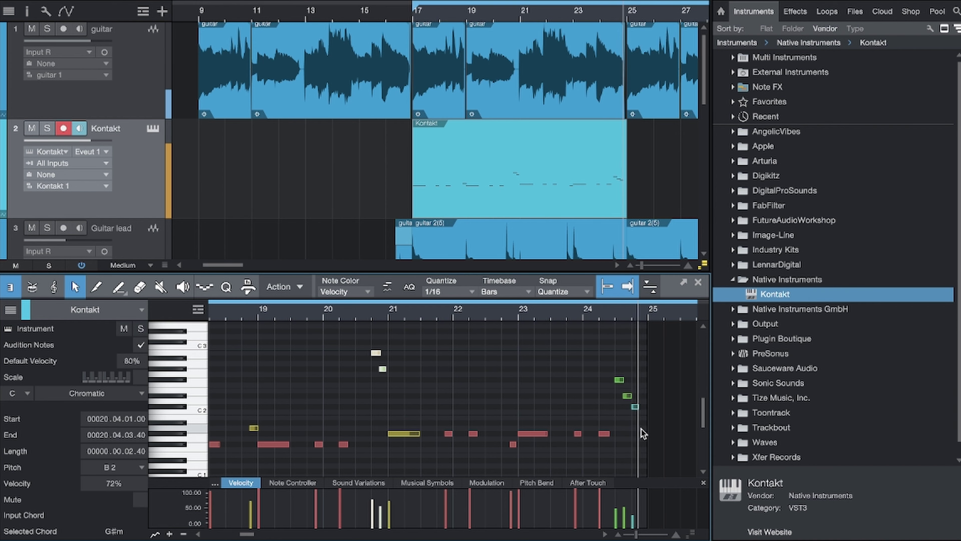
Duplicate the last C#2 note of the Kontakt part, move the copy to B1 at 24.4.4, and play the part back
click(636, 407)
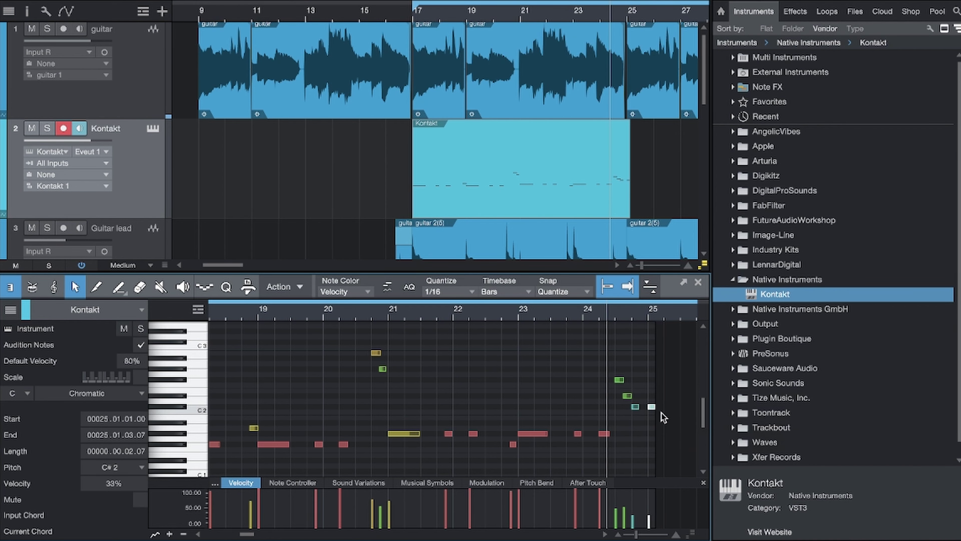
scroll(657, 414, up, 3)
drag(648, 409, 634, 417)
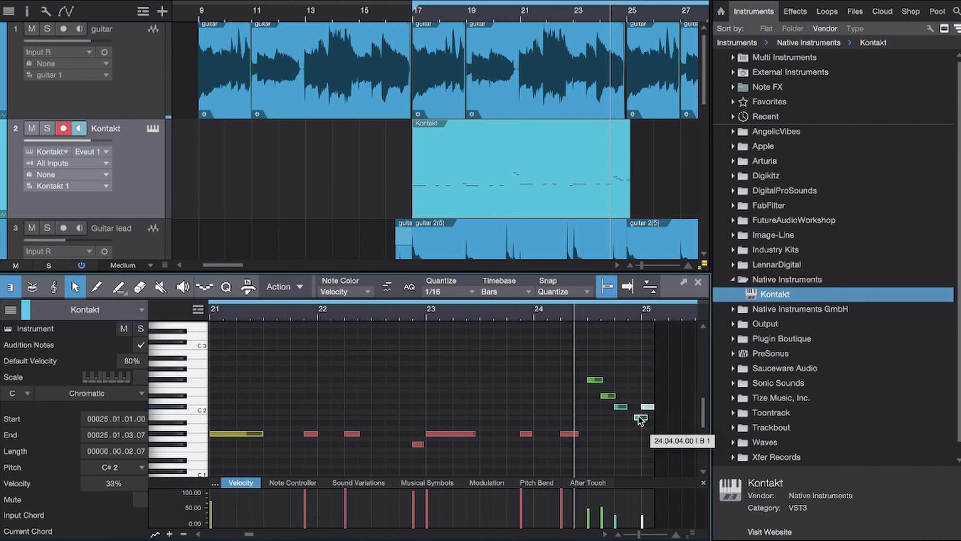
key(space)
click(629, 514)
key(space)
key(space)
key(space)
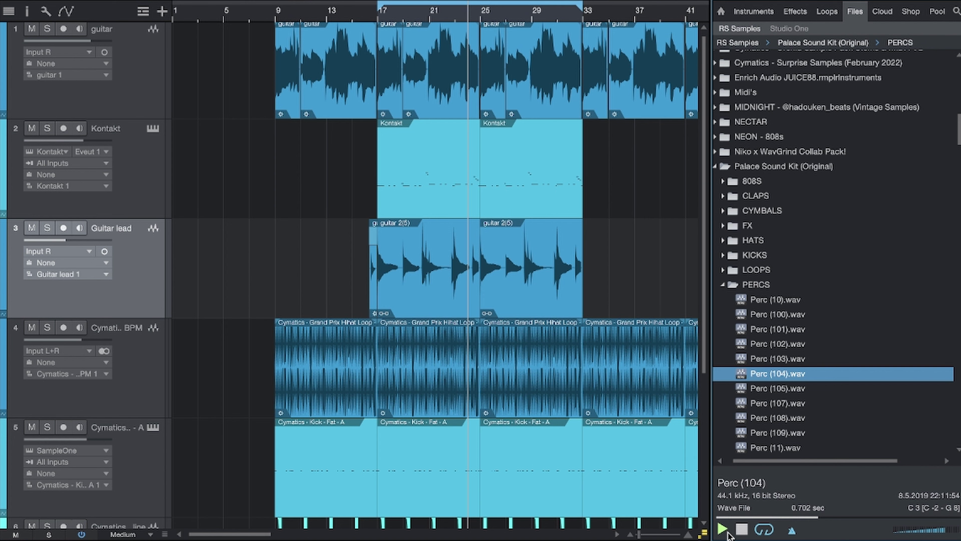
Audition the percussion samples in the PERCS folder of the Palace Sound Kit
key(Down)
key(Down)
key(Down)
key(Down)
key(Down)
key(Down)
key(Down)
key(Down)
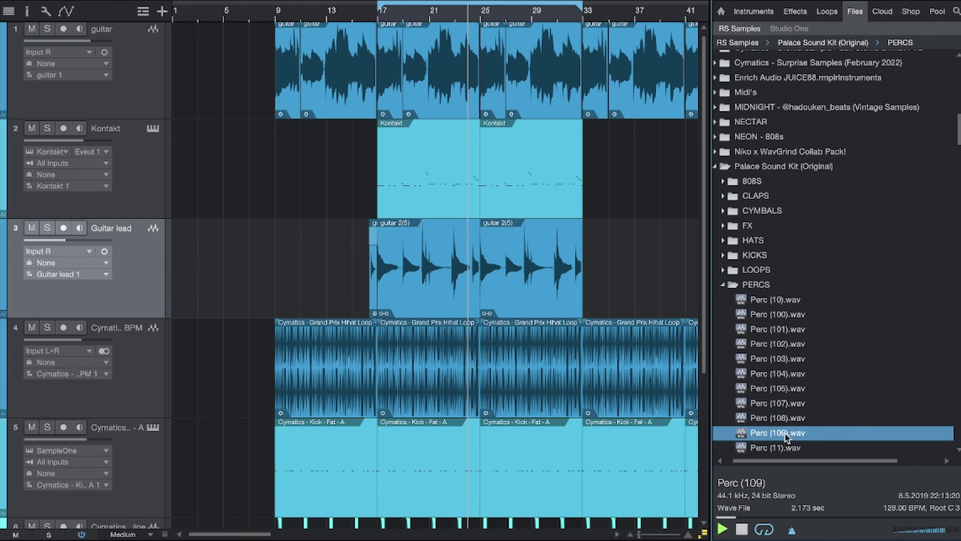
click(788, 416)
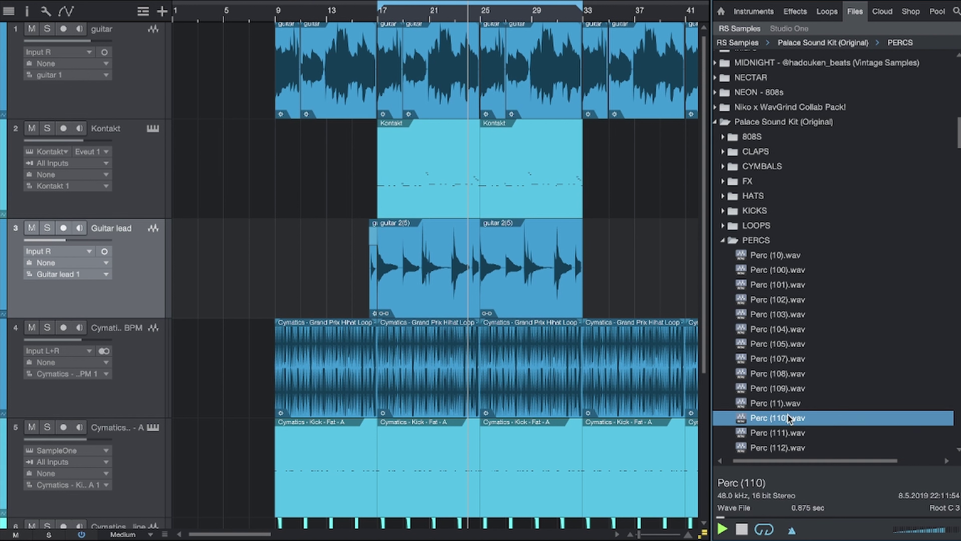
key(Down)
key(Down)
scroll(790, 415, down, 6)
Add Perc (123).wav on a new track above Guitar lead and position the clip at 18.3.3
drag(793, 373, 301, 220)
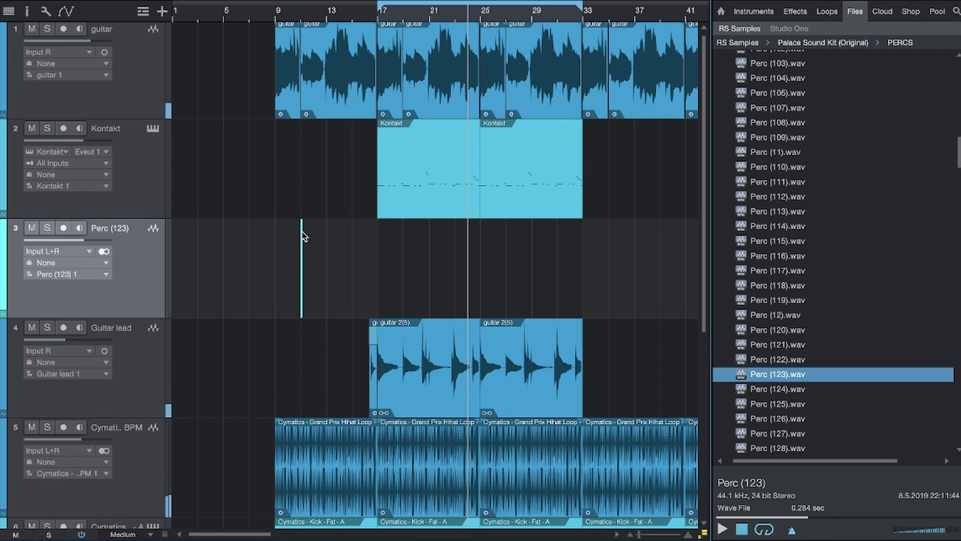
drag(414, 239, 402, 239)
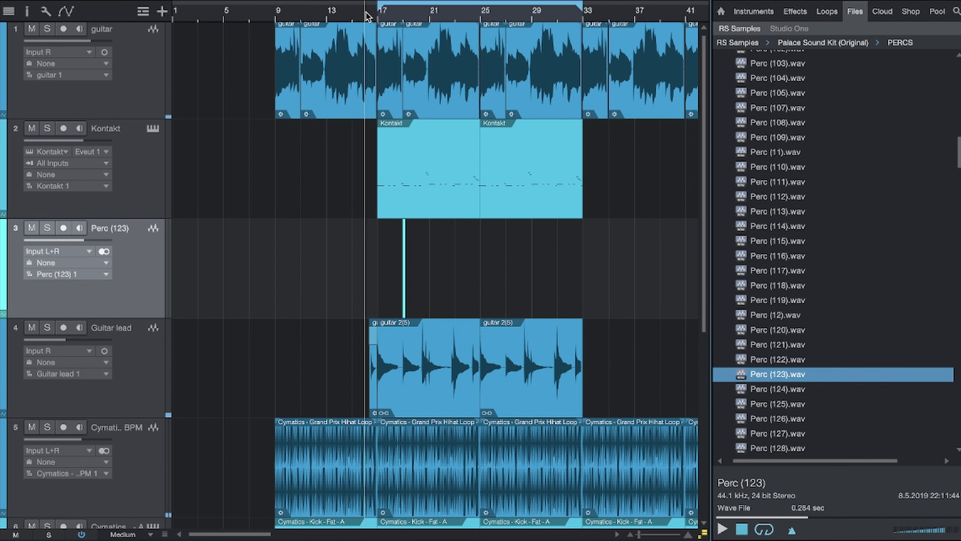
scroll(380, 260, up, 10)
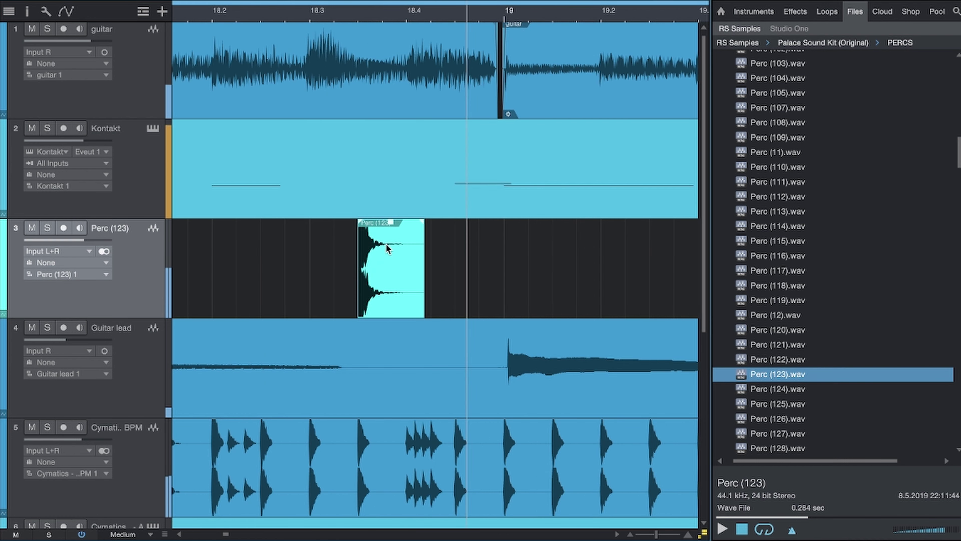
Lower the Perc (123) channel's volume to -8.5 dB in the mixer
key(F3)
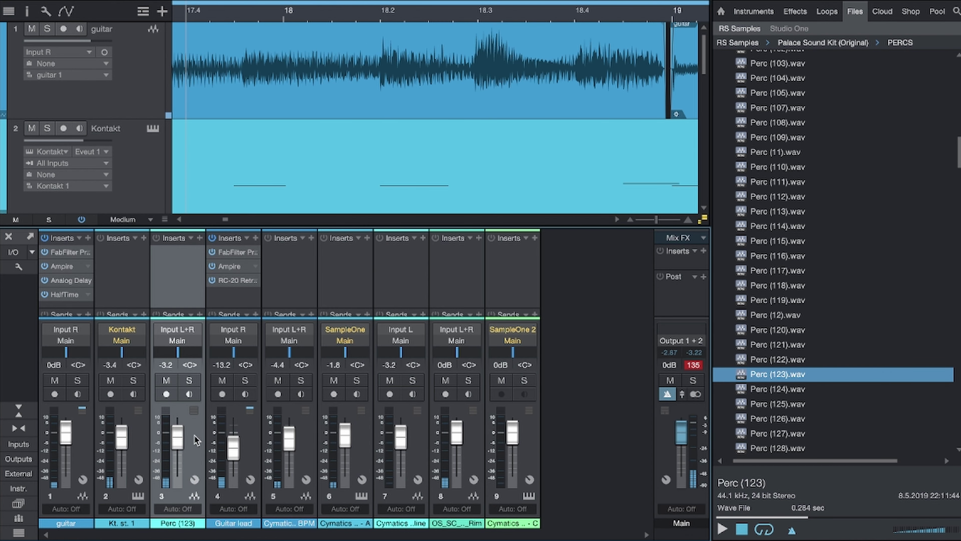
drag(177, 442, 254, 464)
key(F3)
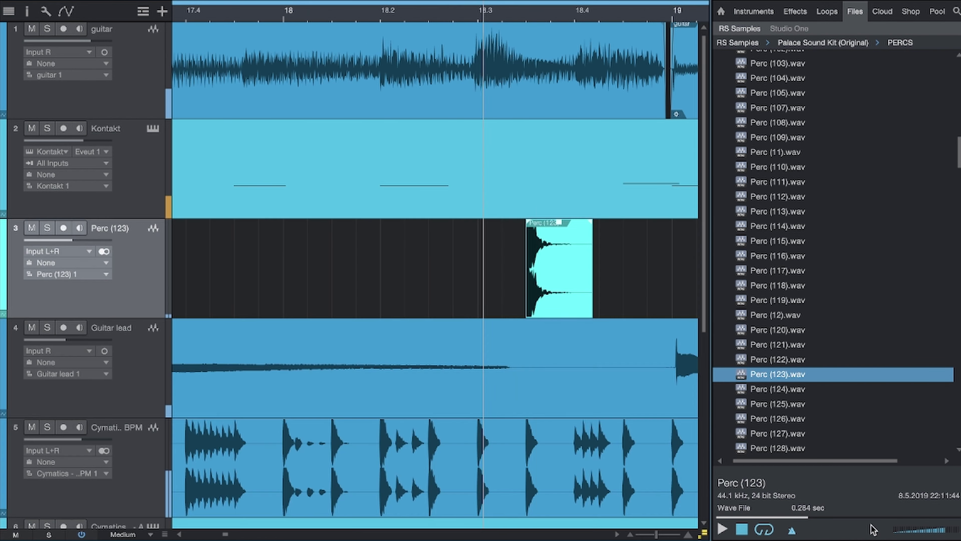
Audition the samples from Perc (124).wav through Perc (132).wav for a second percussion hit
click(759, 388)
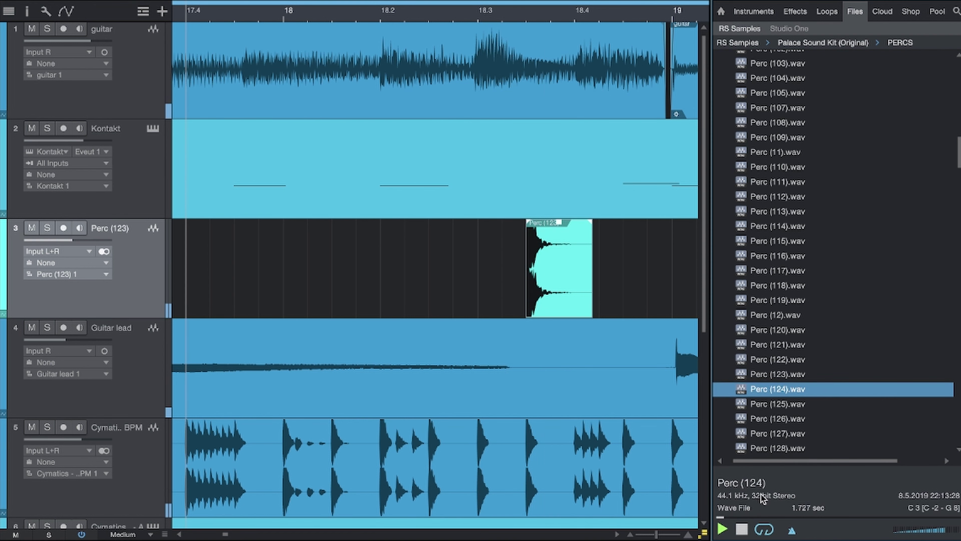
click(807, 408)
click(795, 419)
scroll(795, 418, down, 3)
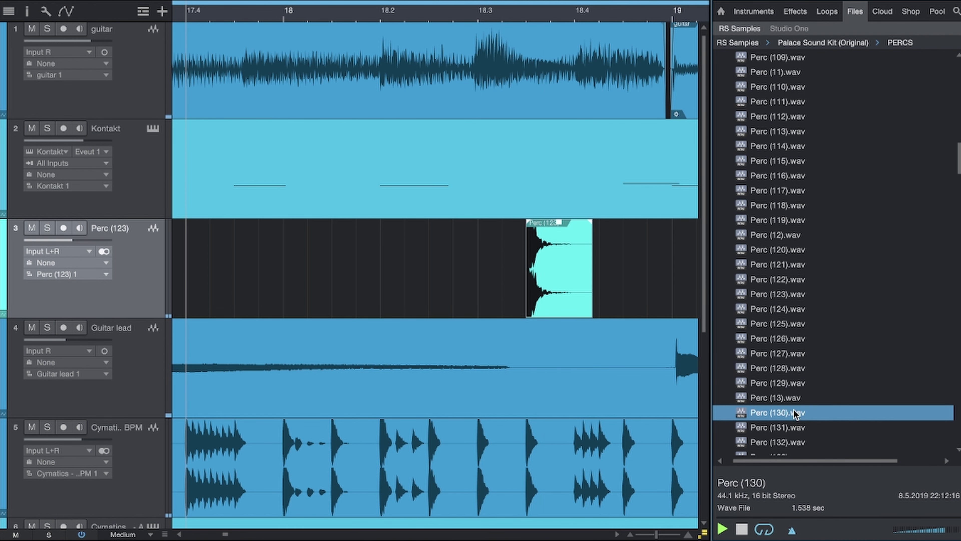
click(793, 409)
click(789, 384)
click(795, 369)
click(806, 442)
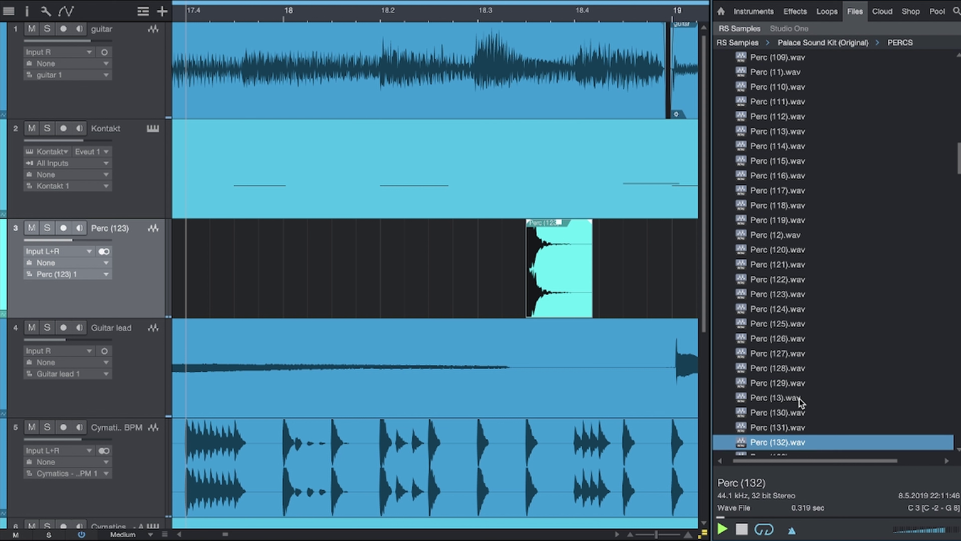
Add Perc (132).wav on a new track above Perc (123) at 18.2.4 and lower its channel volume
drag(786, 438, 481, 248)
key(space)
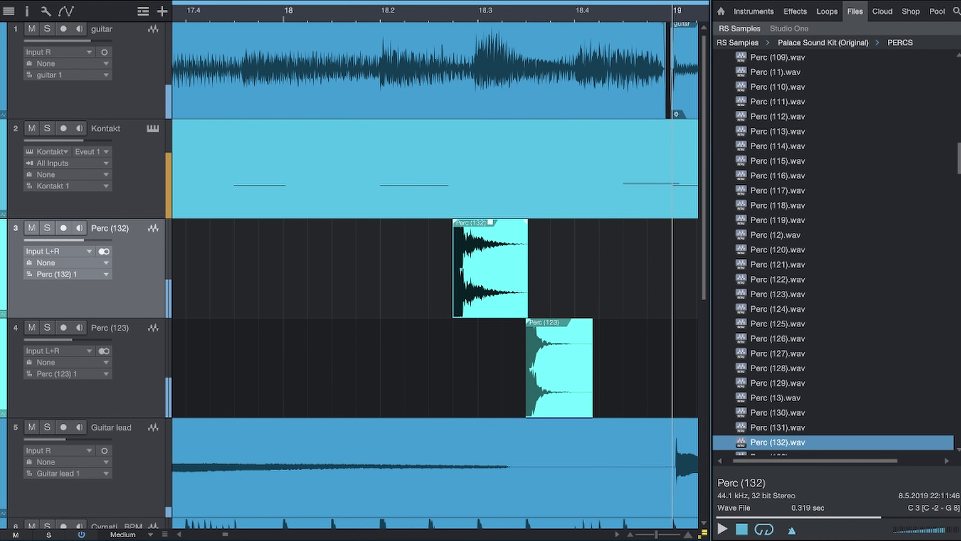
key(F3)
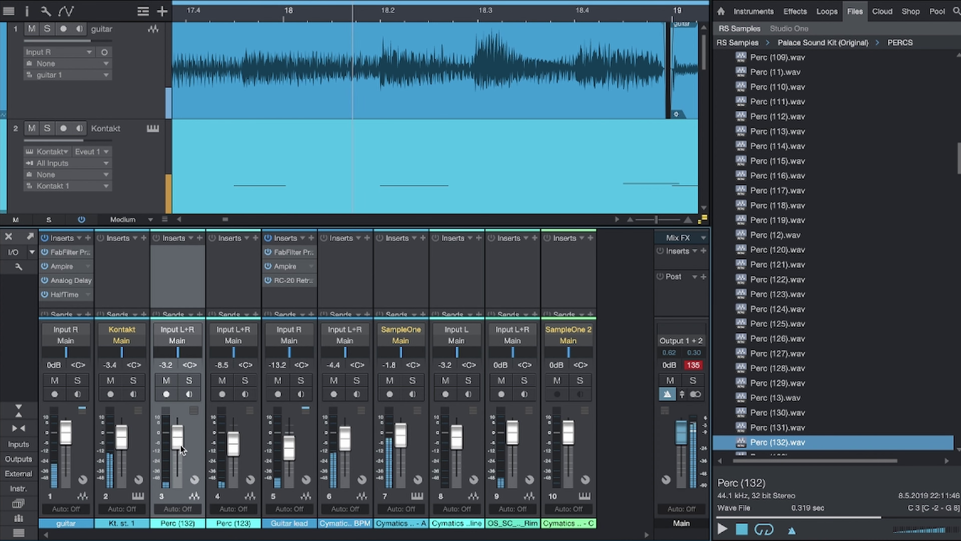
key(F3)
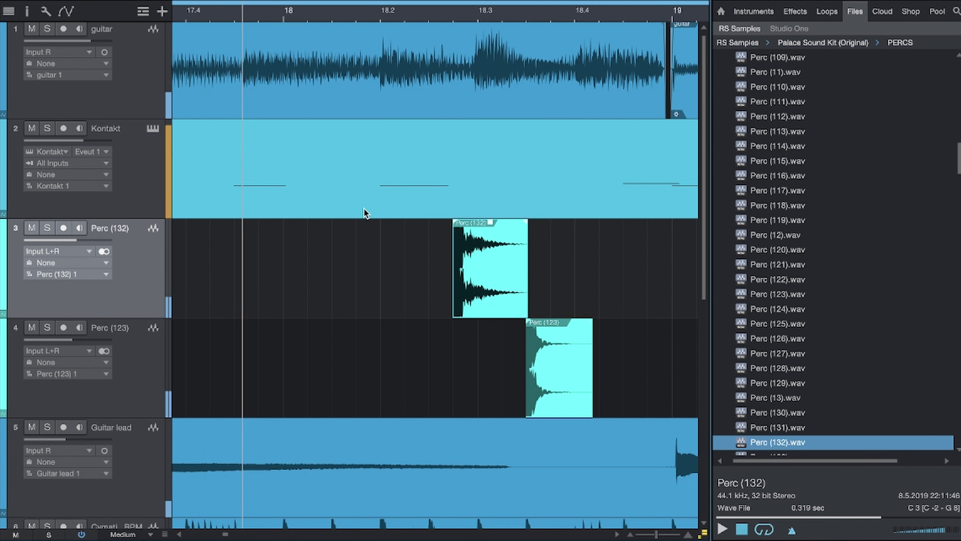
Move the Perc (132) clip one sixteenth earlier, and shift both percussion clips three beats back into bar 17
drag(477, 248, 452, 248)
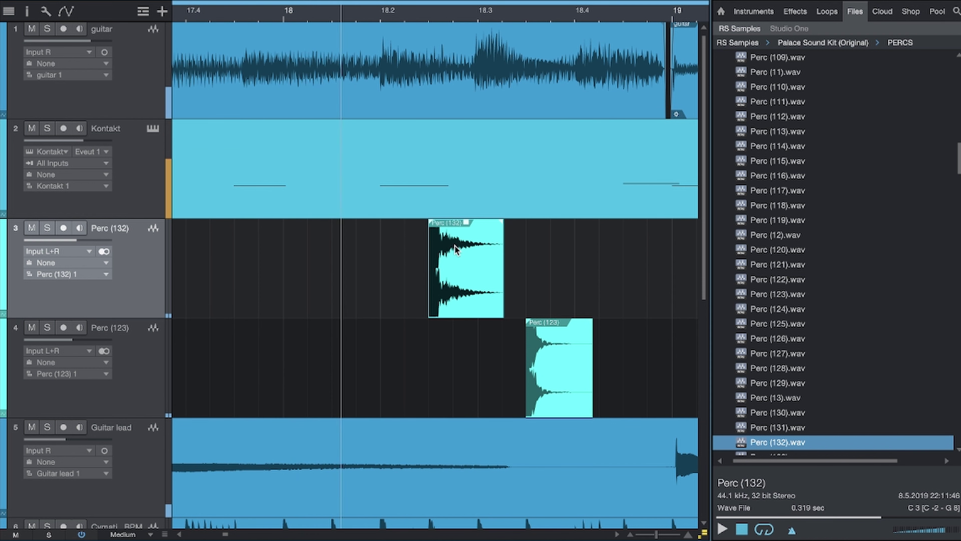
scroll(516, 286, down, 3)
scroll(517, 285, down, 4)
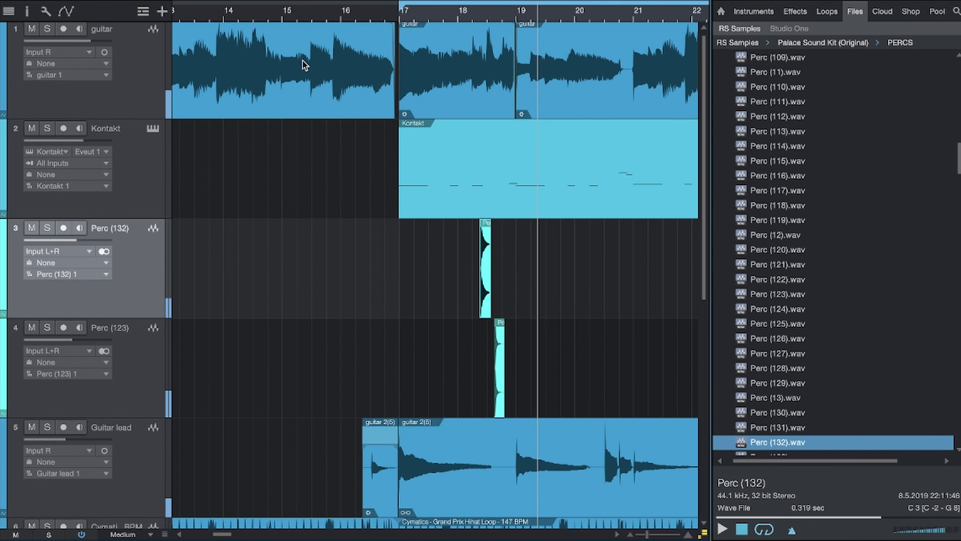
scroll(482, 348, up, 2)
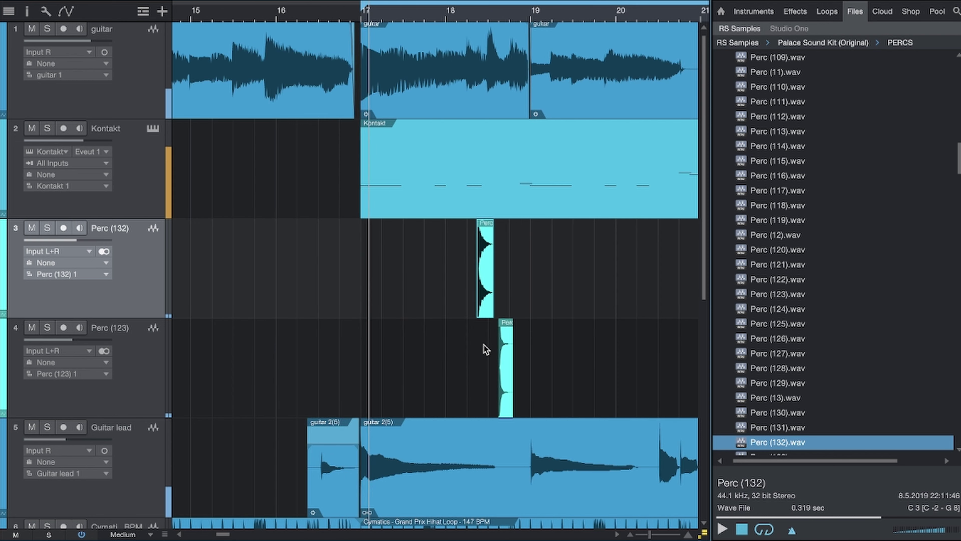
key(space)
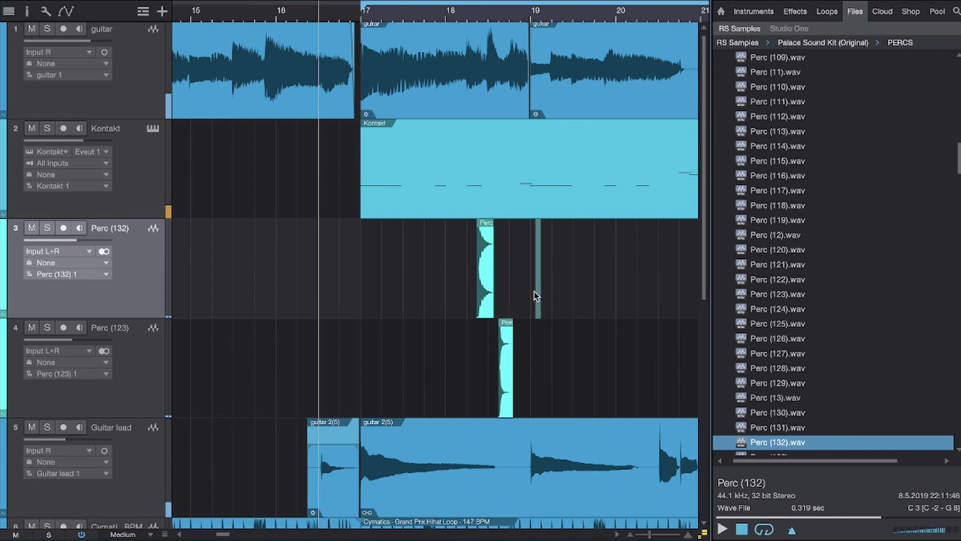
drag(486, 262, 423, 265)
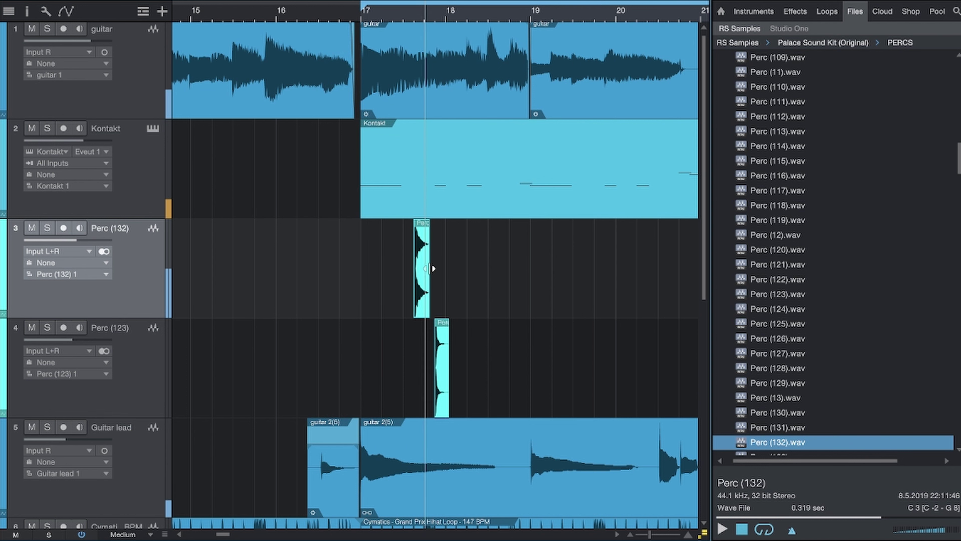
Shorten the Perc (123) clip and move it to 17.4, and duplicate it directly behind itself
drag(443, 351, 444, 354)
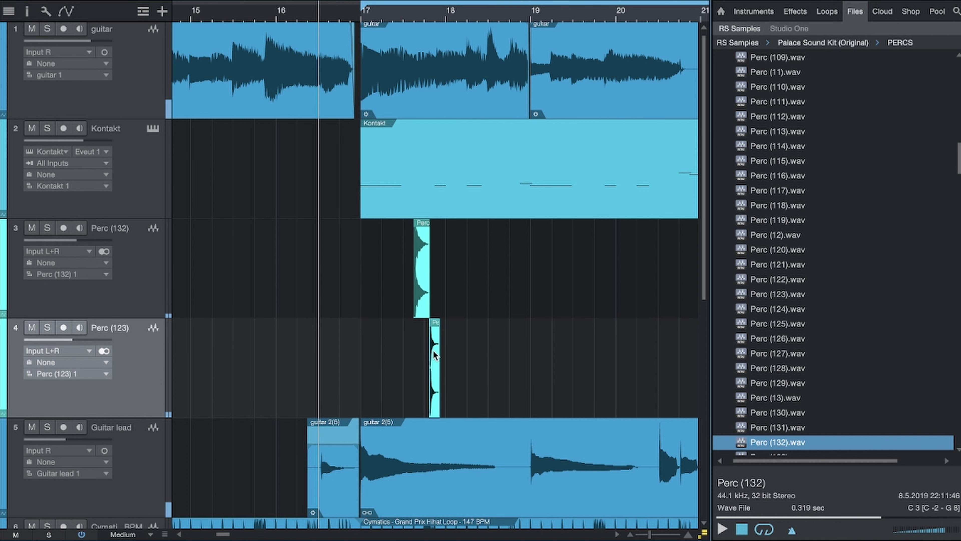
drag(433, 352, 431, 354)
scroll(439, 349, up, 3)
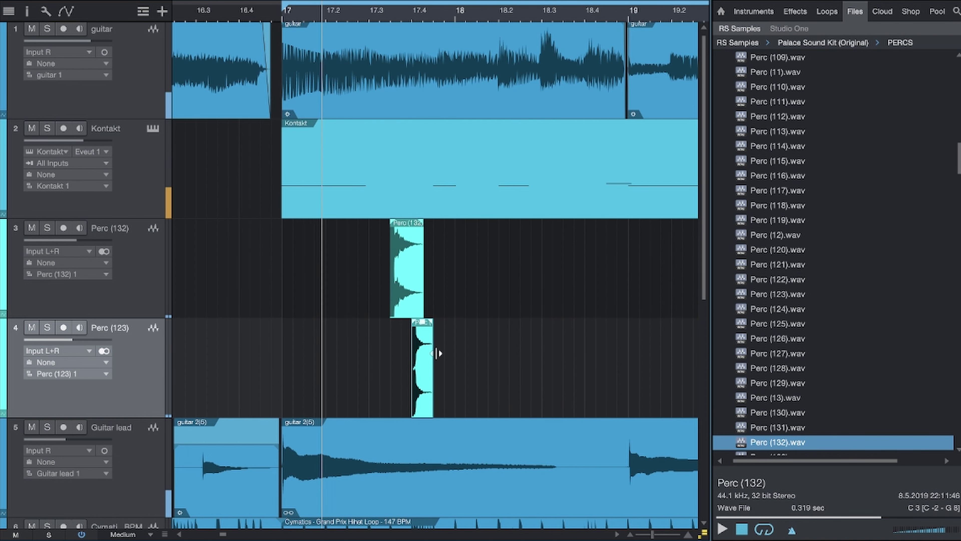
key(d)
scroll(468, 318, down, 3)
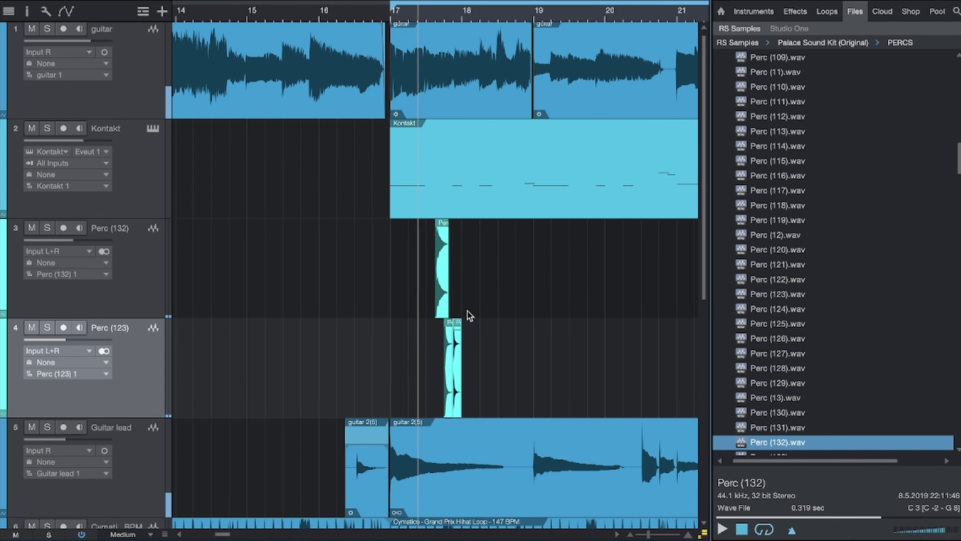
key(space)
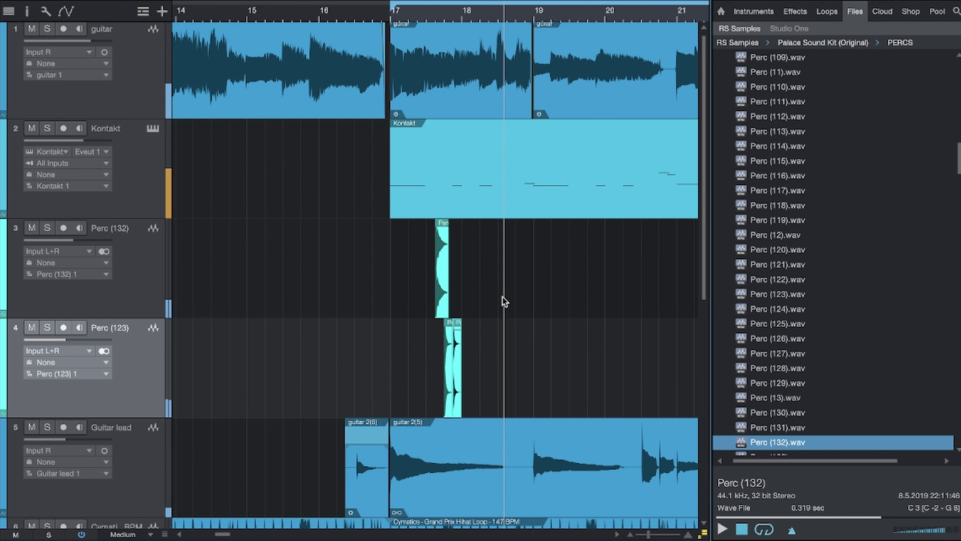
key(space)
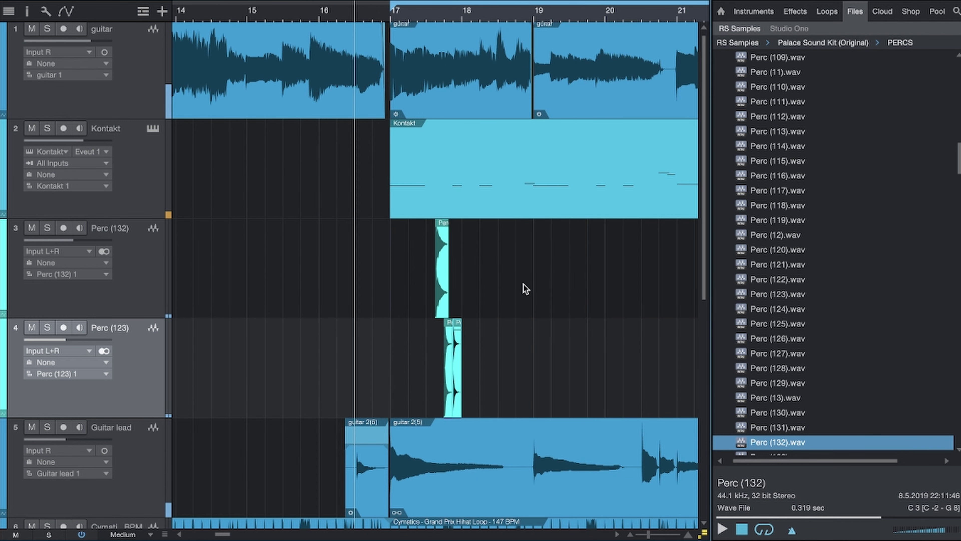
click(521, 228)
key(ctrl+z)
drag(506, 265, 572, 276)
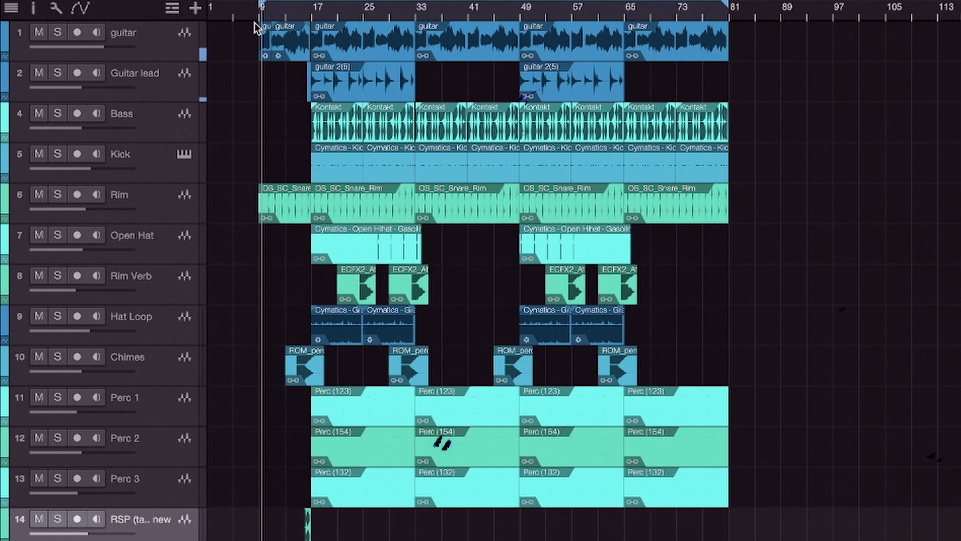